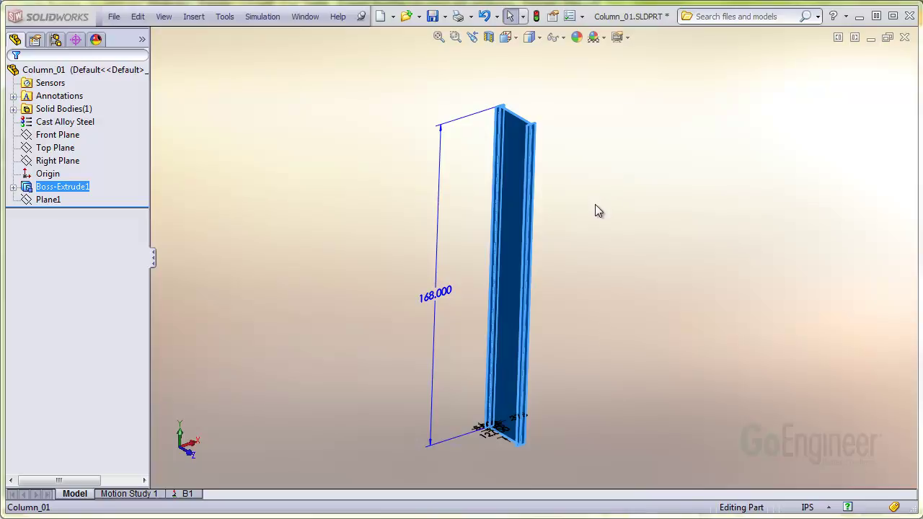
Create a new Buckling-type simulation study named 'Buckling 2'.
{"action": "middle_click_drag", "start_coordinate": [595, 208], "coordinate": [583, 253]}
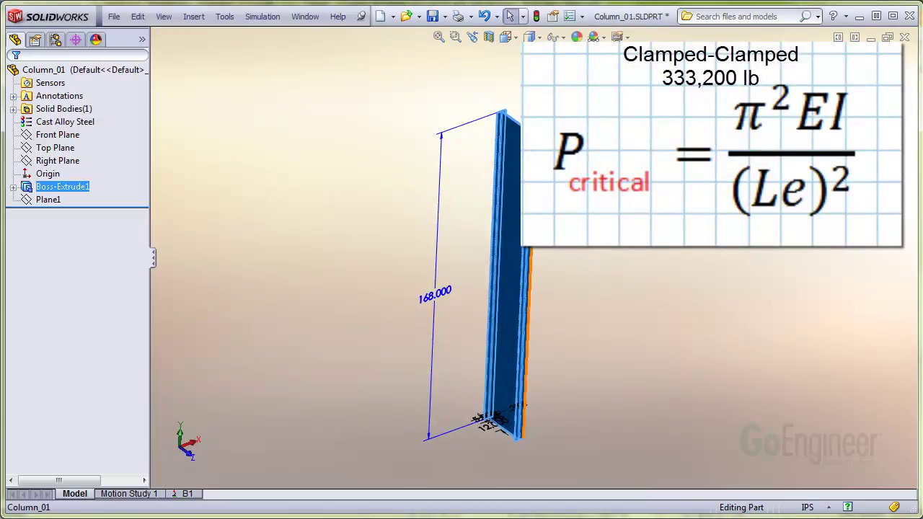
{"action": "left_click", "coordinate": [262, 16]}
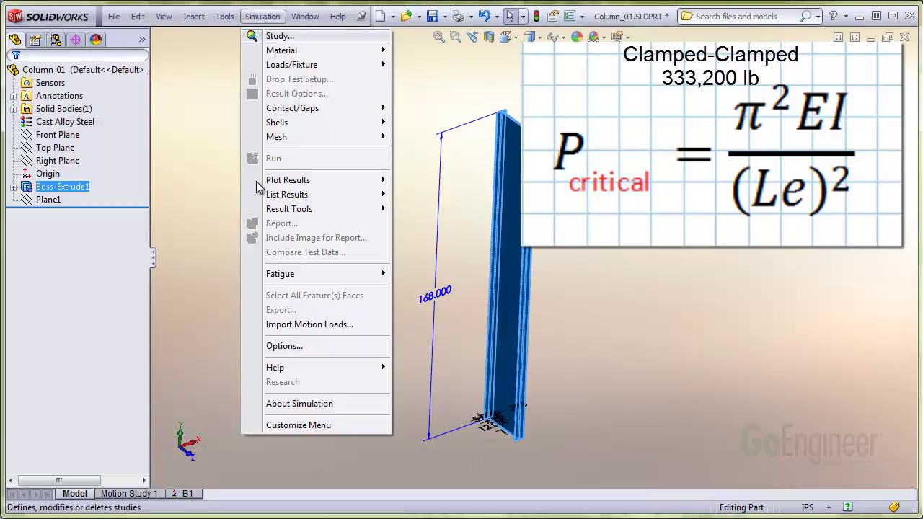
{"action": "left_click", "coordinate": [253, 36]}
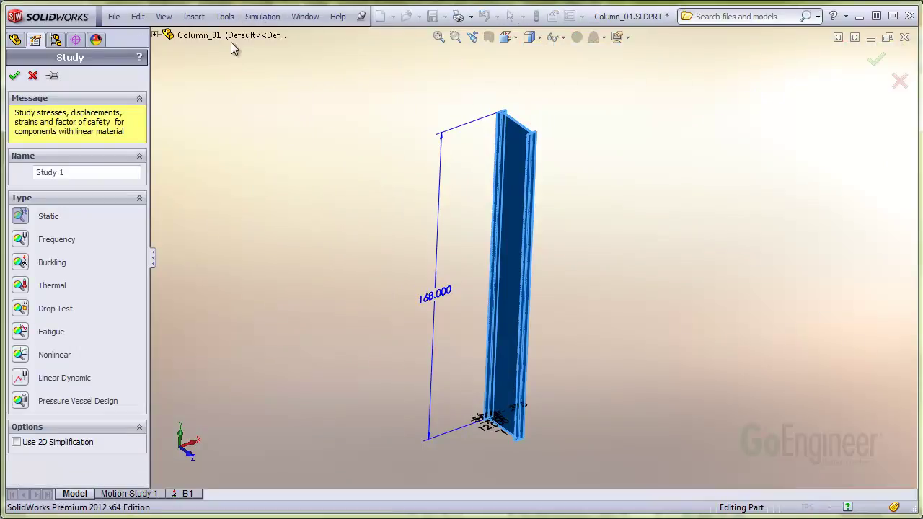
{"action": "left_click_drag", "start_coordinate": [68, 172], "coordinate": [35, 174]}
{"action": "type", "text": "Buckling 2"}
{"action": "left_click", "coordinate": [22, 264]}
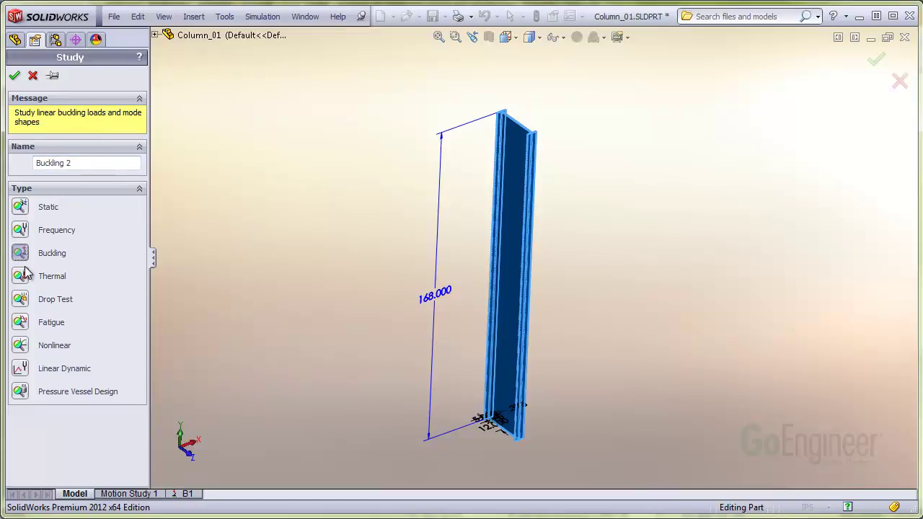
{"action": "left_click", "coordinate": [15, 77]}
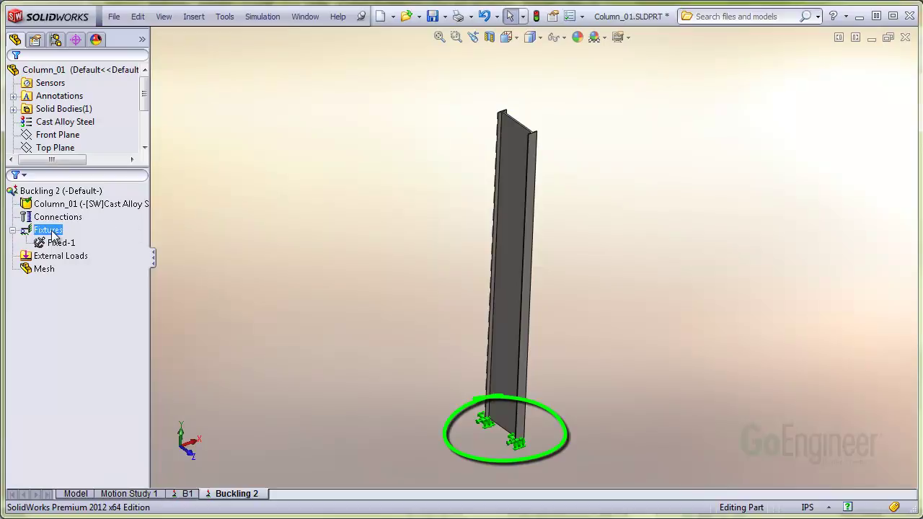
Start a Reference Geometry fixture on the column's top face, referenced to the web face.
{"action": "right_click", "coordinate": [52, 235]}
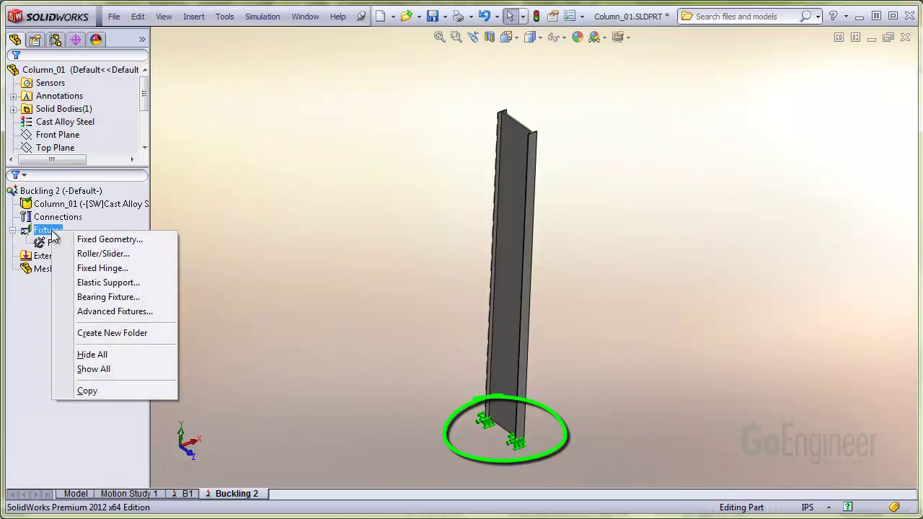
{"action": "left_click", "coordinate": [126, 311]}
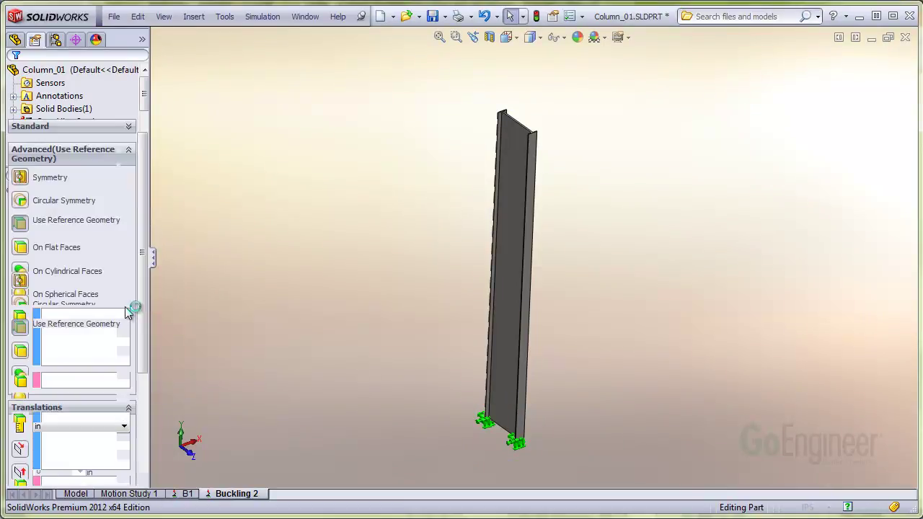
{"action": "scroll", "coordinate": [124, 308], "scroll_direction": "down", "scroll_amount": 3}
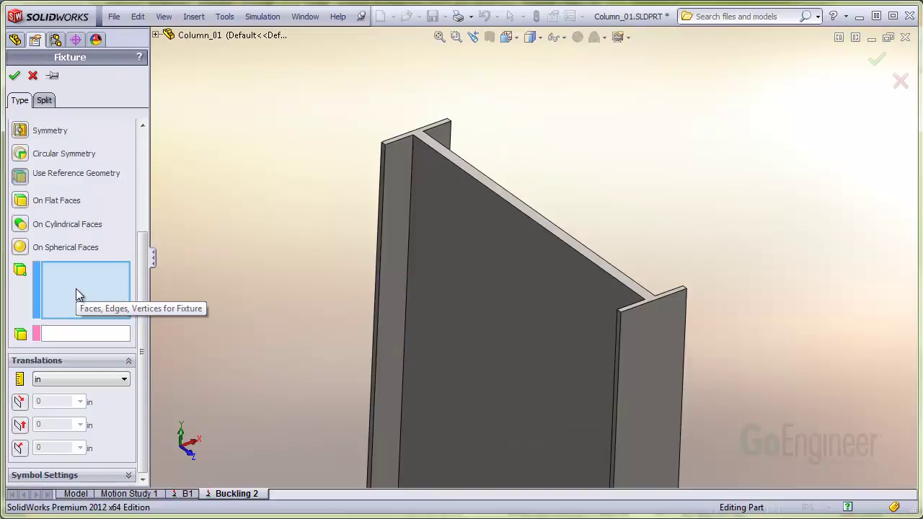
{"action": "left_click", "coordinate": [444, 155]}
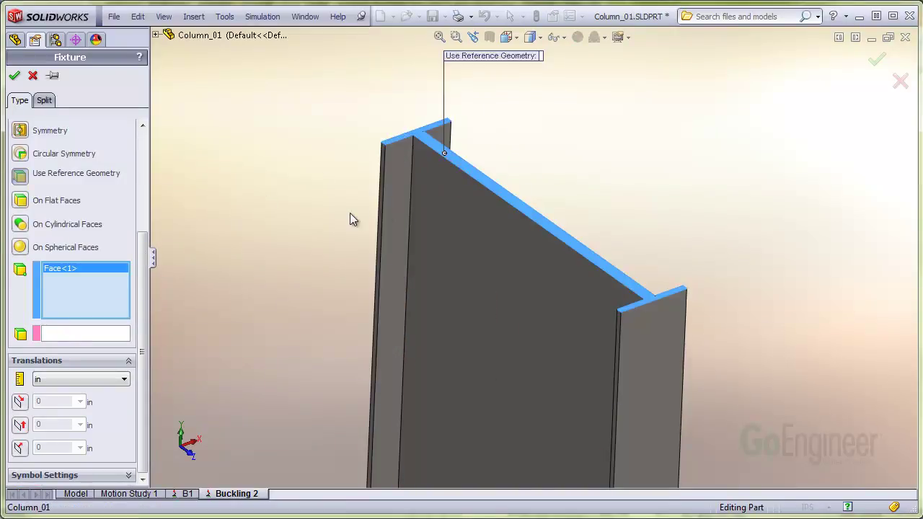
{"action": "left_click", "coordinate": [91, 336]}
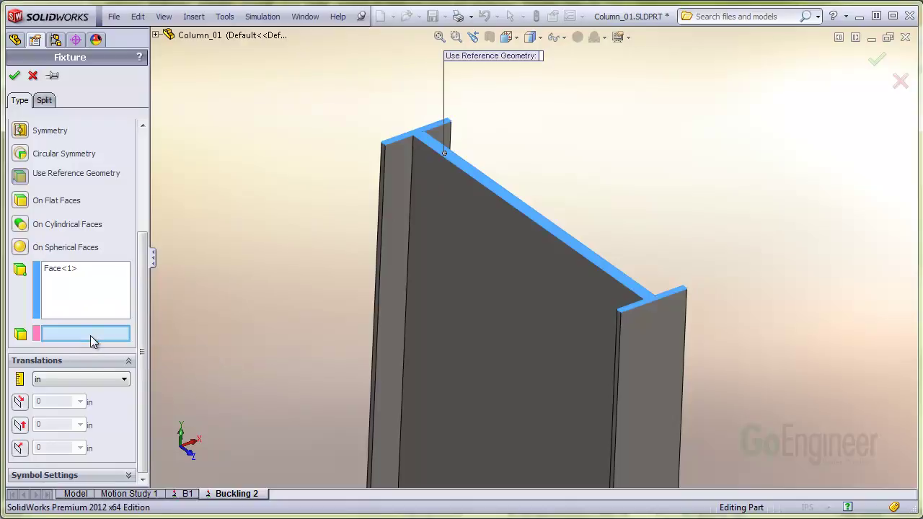
{"action": "left_click", "coordinate": [509, 200]}
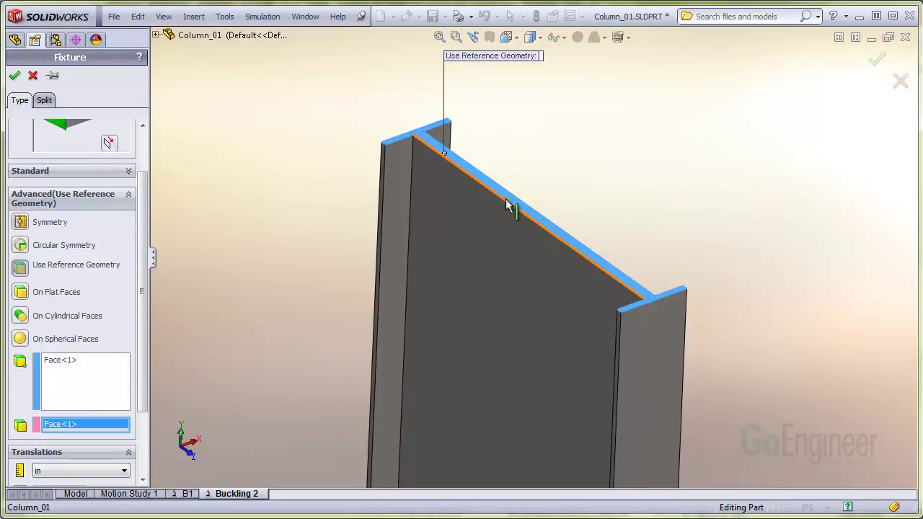
Restrain Along Plane Dir 1 and Dir 2 at 0 in and confirm the fixture.
{"action": "left_click_drag", "start_coordinate": [141, 251], "coordinate": [132, 359]}
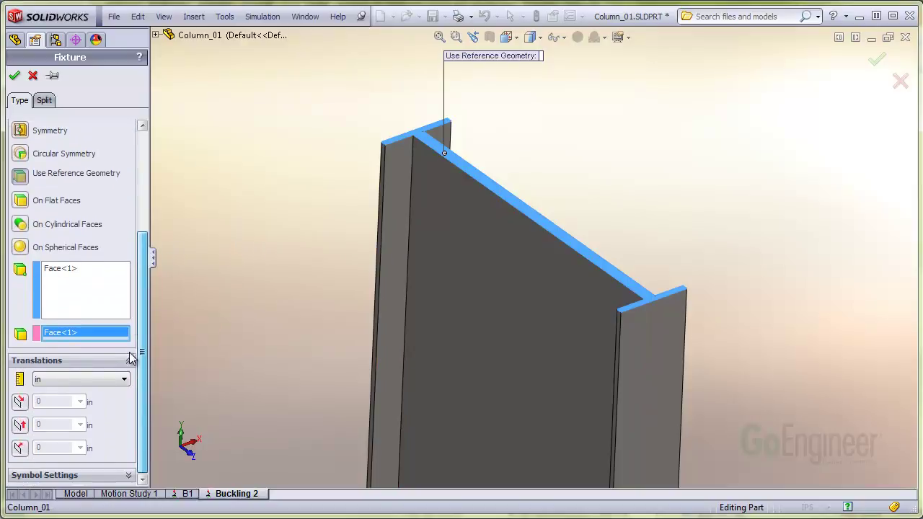
{"action": "left_click", "coordinate": [20, 404]}
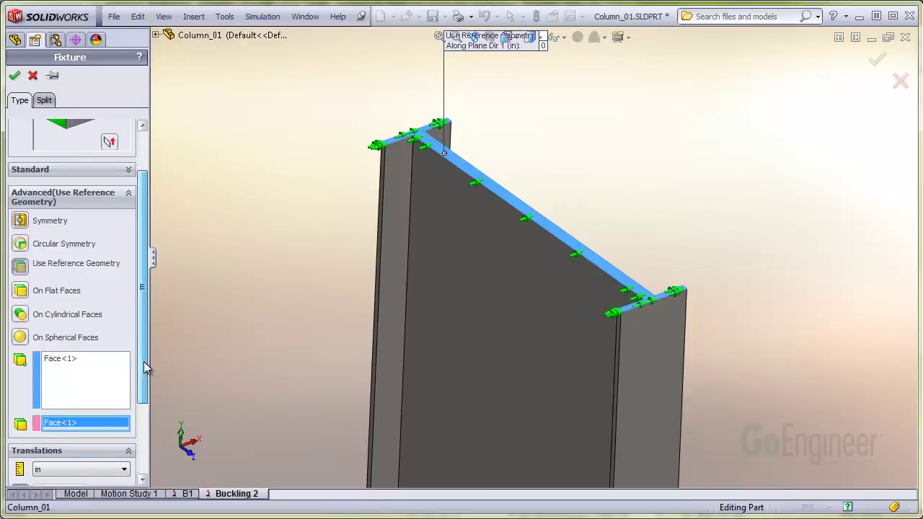
{"action": "scroll", "coordinate": [142, 369], "scroll_direction": "down", "scroll_amount": 3}
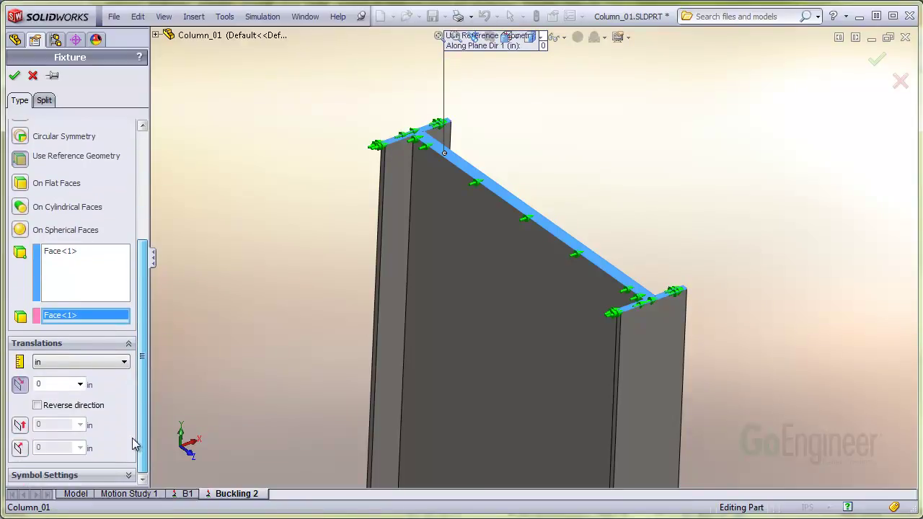
{"action": "left_click", "coordinate": [21, 429]}
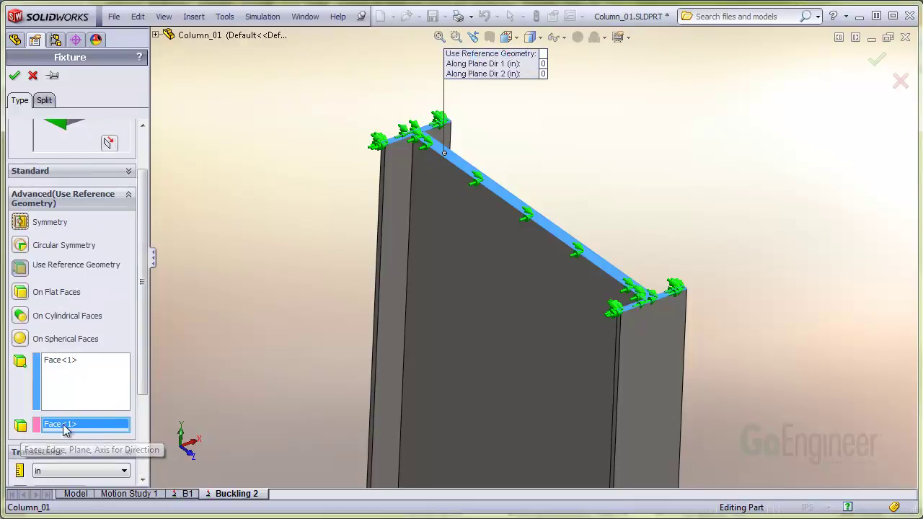
{"action": "scroll", "coordinate": [18, 252], "scroll_direction": "up", "scroll_amount": 2}
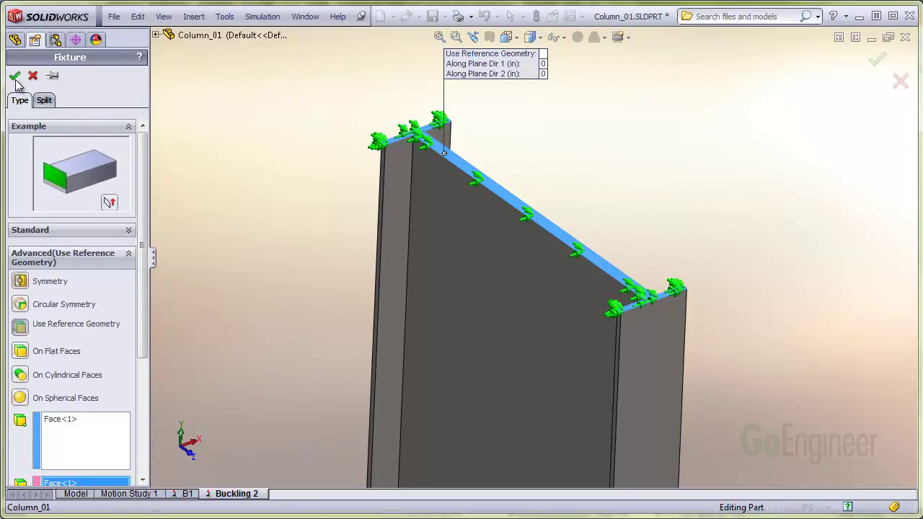
{"action": "left_click", "coordinate": [14, 76]}
Apply a 1 lbf normal force to the slanted top face and view the buckled column.
{"action": "left_click", "coordinate": [72, 270]}
{"action": "right_click", "coordinate": [74, 271]}
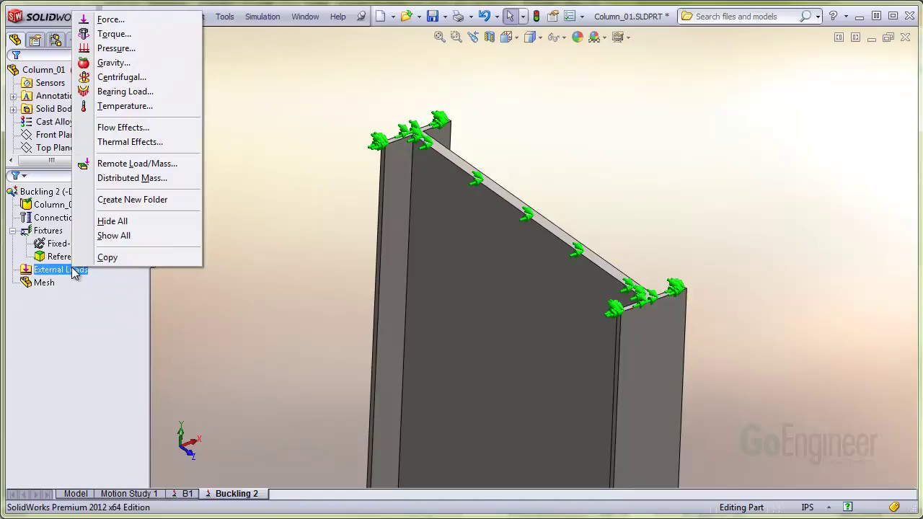
{"action": "left_click", "coordinate": [117, 24]}
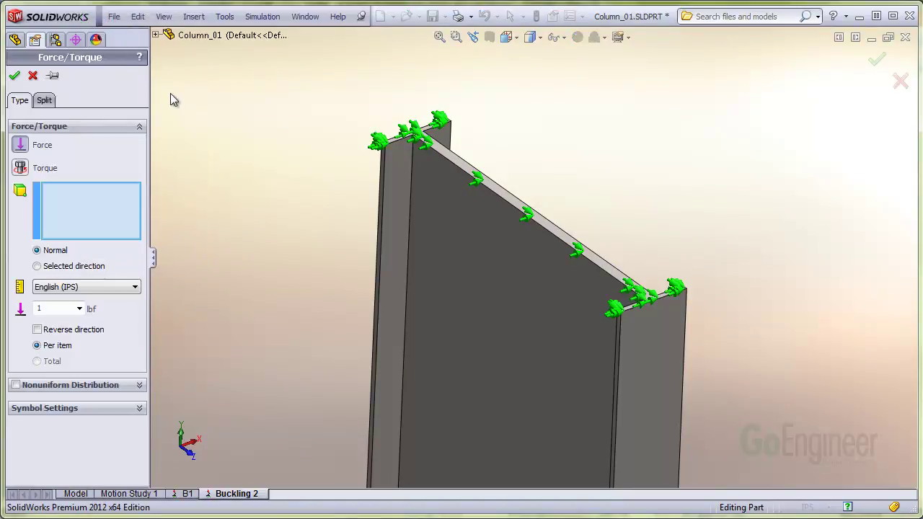
{"action": "left_click", "coordinate": [378, 135]}
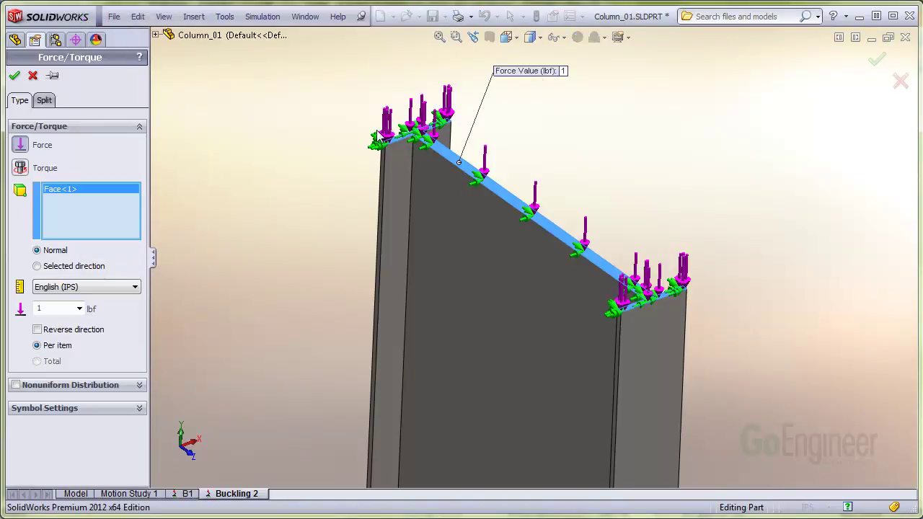
{"action": "left_click", "coordinate": [15, 76]}
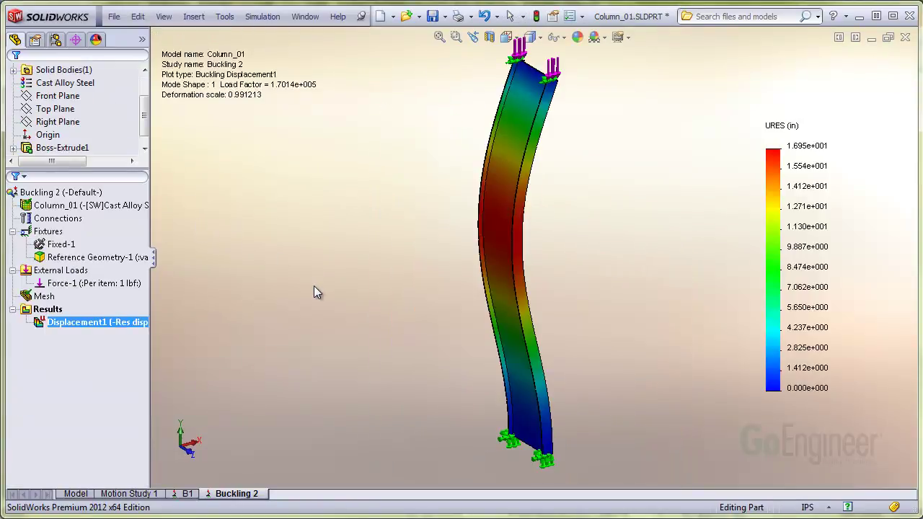
{"action": "middle_click_drag", "start_coordinate": [313, 286], "coordinate": [581, 291]}
Animate the Displacement1 mode shape, then stop the animation and close its settings.
{"action": "right_click", "coordinate": [278, 238]}
{"action": "left_click", "coordinate": [274, 330]}
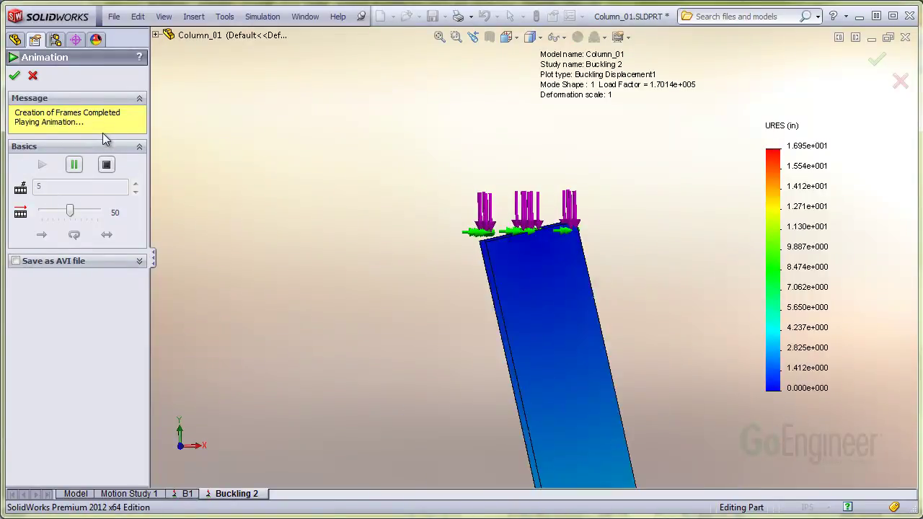
{"action": "left_click", "coordinate": [106, 167]}
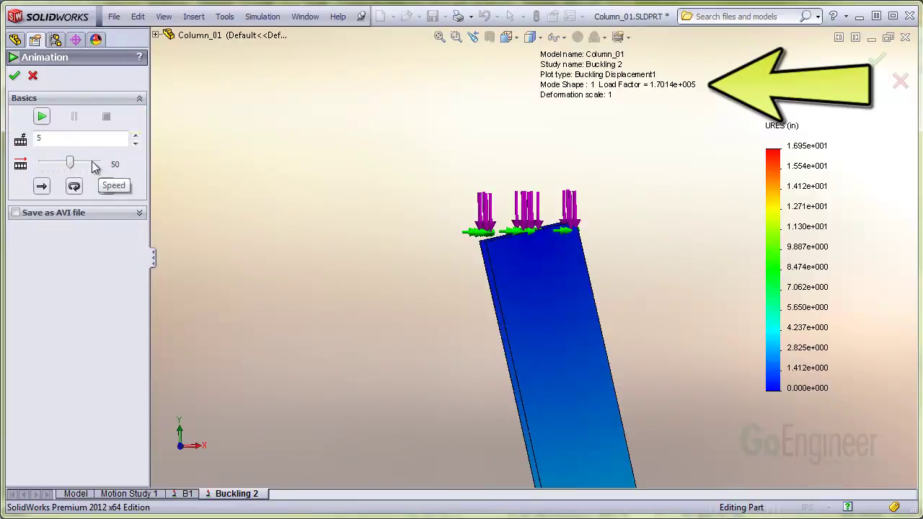
{"action": "left_click", "coordinate": [14, 77]}
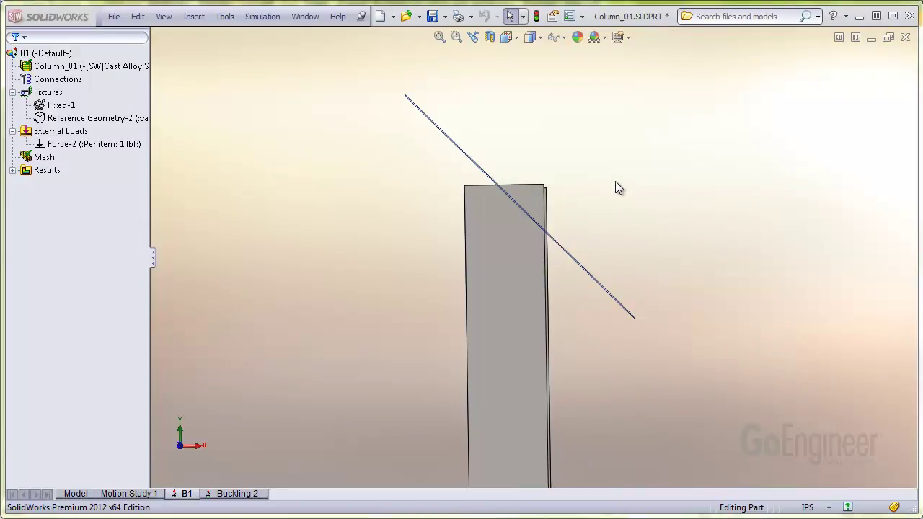
Fix the slanted top face relative to Plane1, restraining Normal to Plane and Dir 1 at 0 in.
{"action": "middle_click_drag", "start_coordinate": [614, 186], "coordinate": [591, 209]}
{"action": "left_click", "coordinate": [456, 152]}
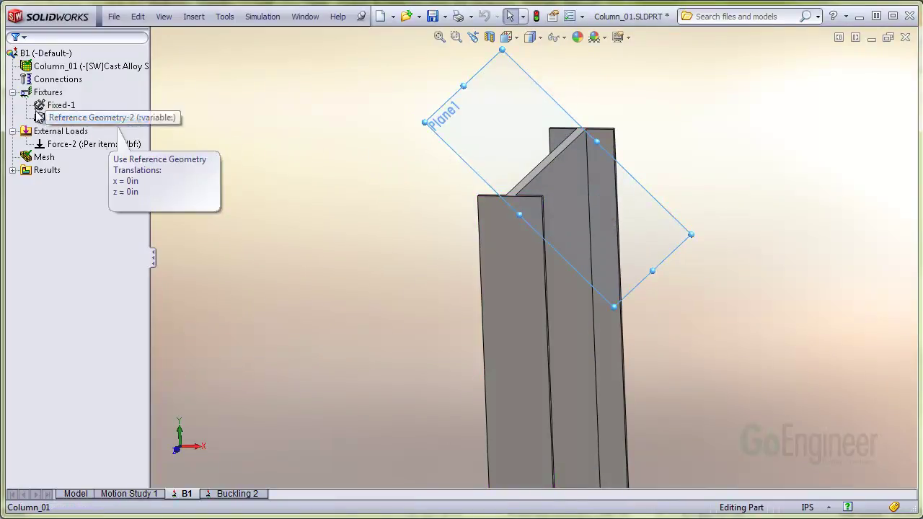
{"action": "right_click", "coordinate": [55, 94]}
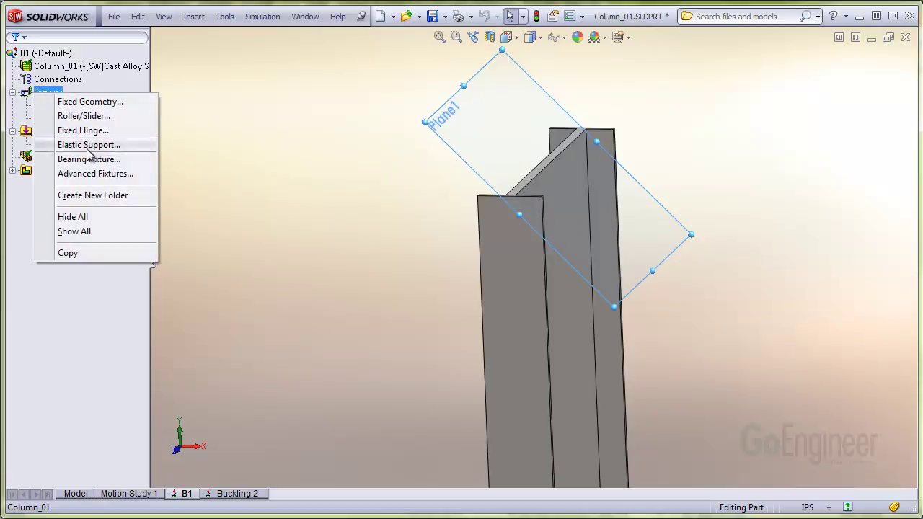
{"action": "left_click", "coordinate": [97, 174]}
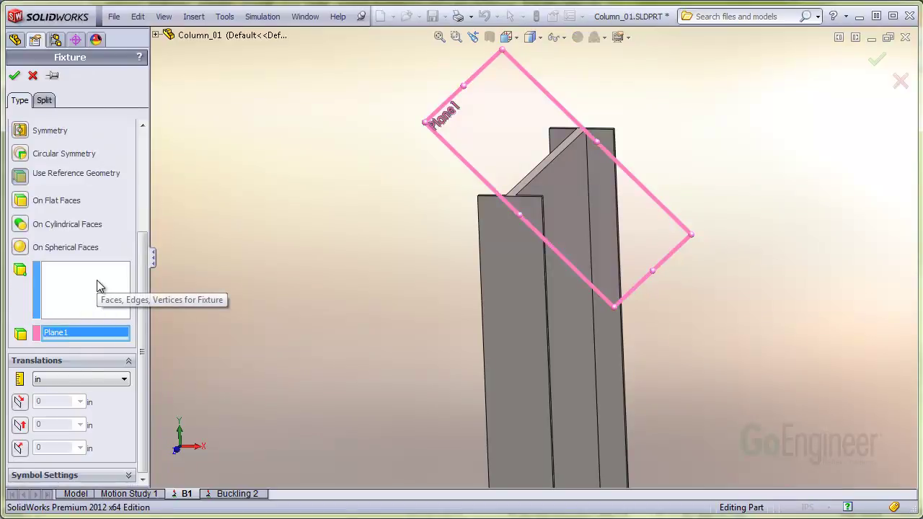
{"action": "left_click", "coordinate": [100, 286]}
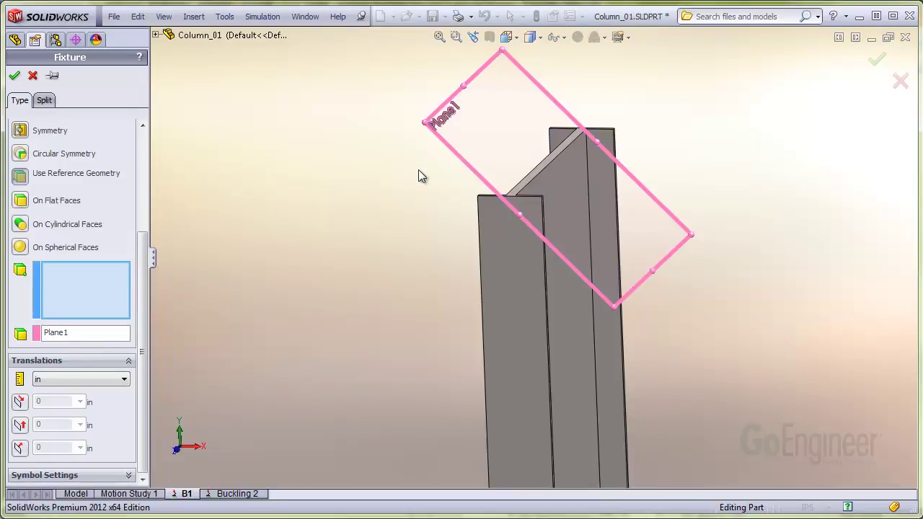
{"action": "scroll", "coordinate": [526, 172], "scroll_direction": "down", "scroll_amount": 3}
{"action": "left_click", "coordinate": [530, 229]}
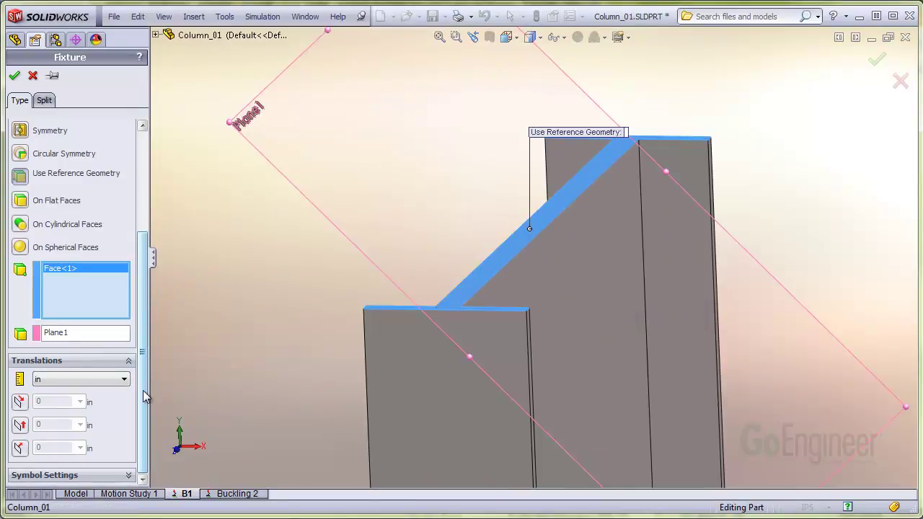
{"action": "left_click", "coordinate": [26, 452]}
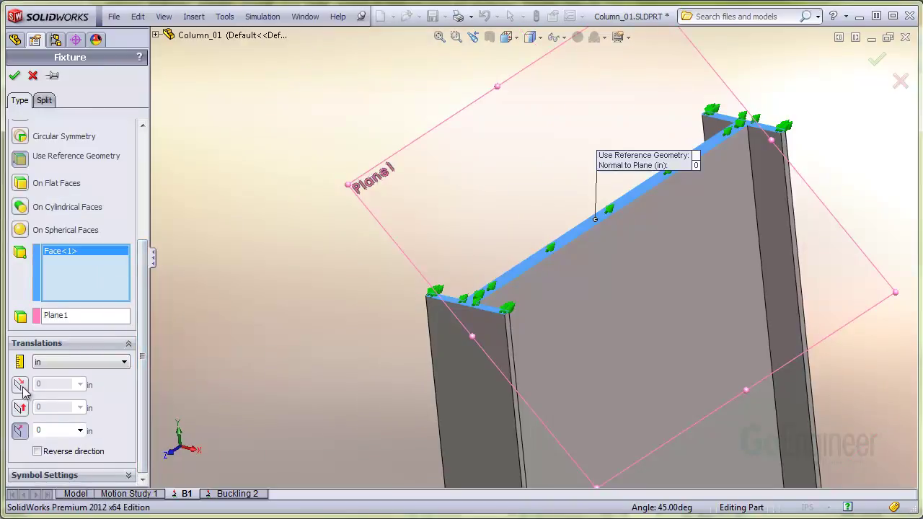
{"action": "left_click", "coordinate": [20, 386]}
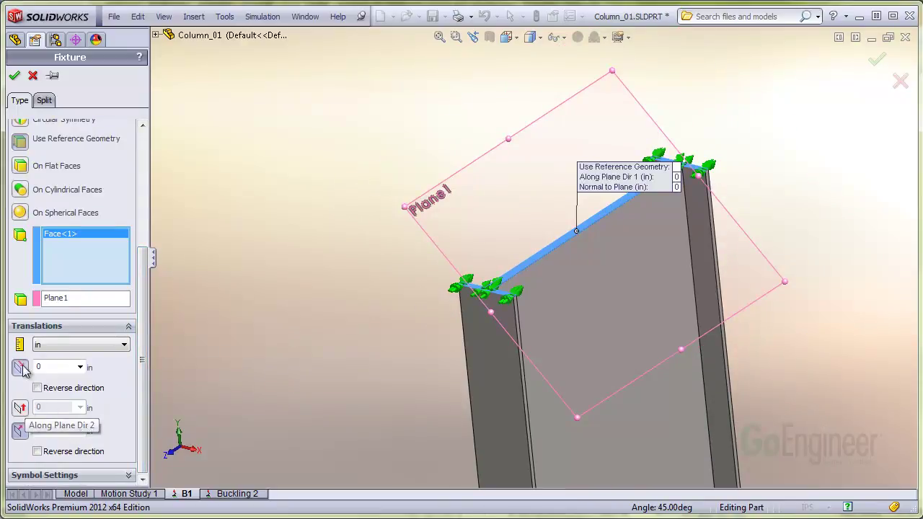
Confirm the Plane1 fixture, then show and animate B1's Displacement1 first-mode plot.
{"action": "left_click", "coordinate": [15, 77]}
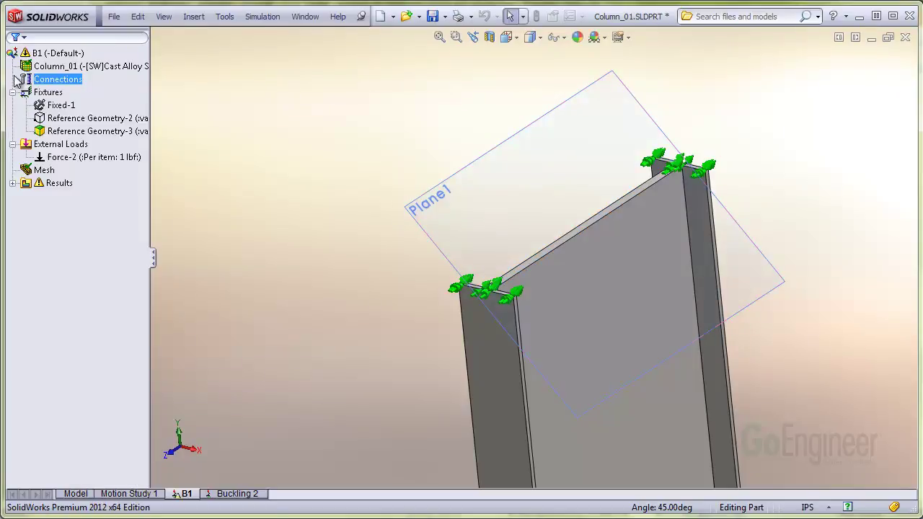
{"action": "middle_click_drag", "start_coordinate": [285, 247], "coordinate": [319, 231]}
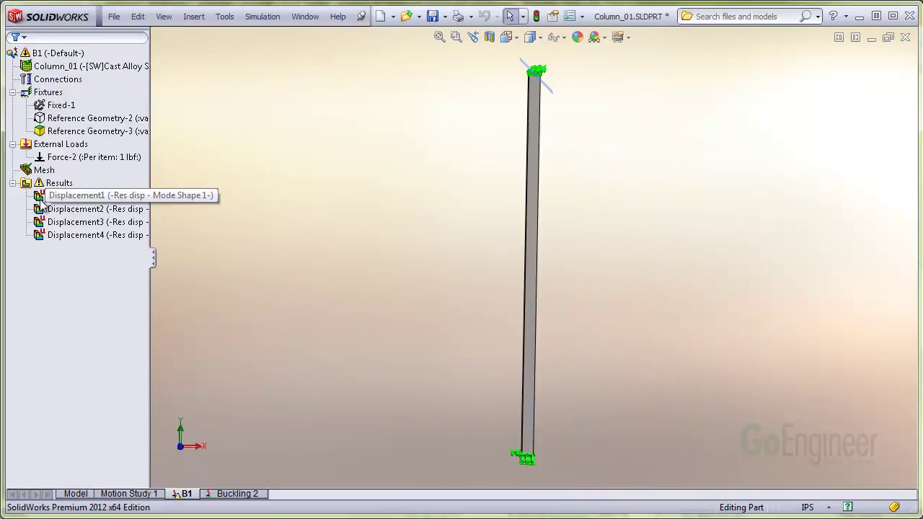
{"action": "right_click", "coordinate": [70, 196]}
{"action": "left_click", "coordinate": [75, 208]}
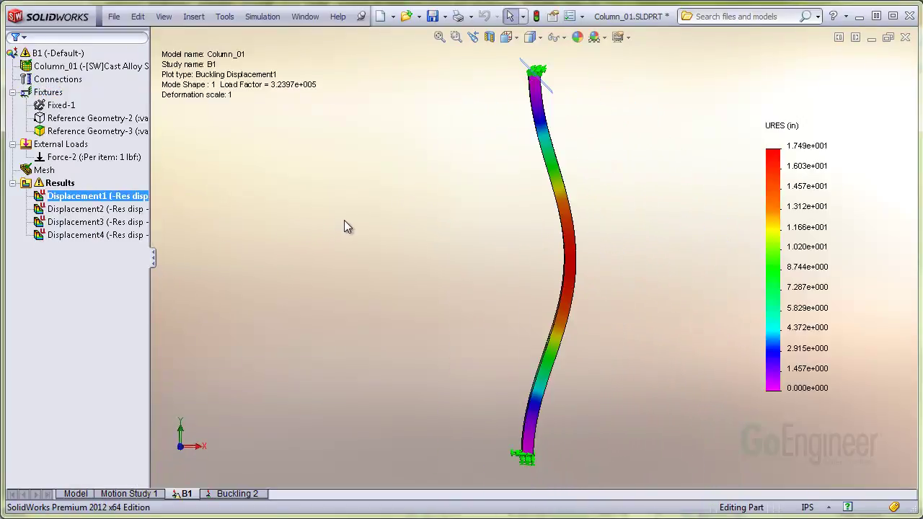
{"action": "middle_click_drag", "start_coordinate": [344, 219], "coordinate": [343, 219]}
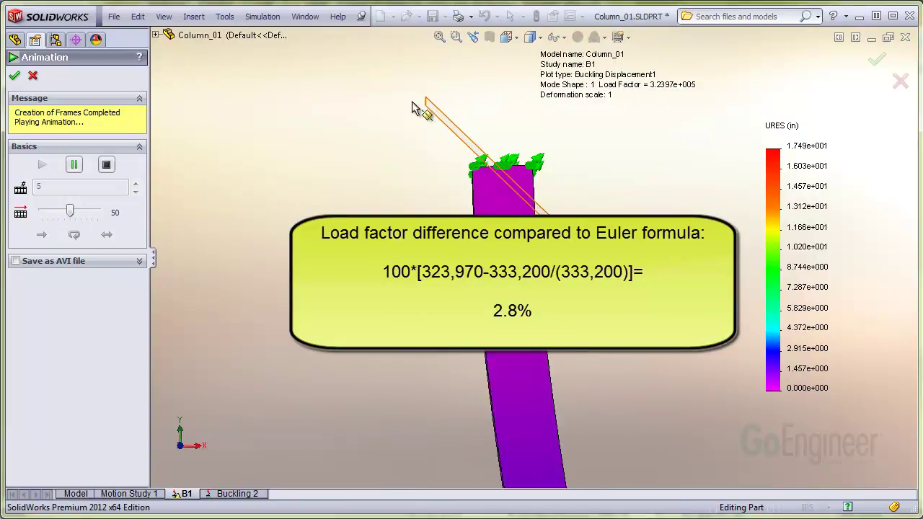
{"action": "left_click", "coordinate": [15, 79]}
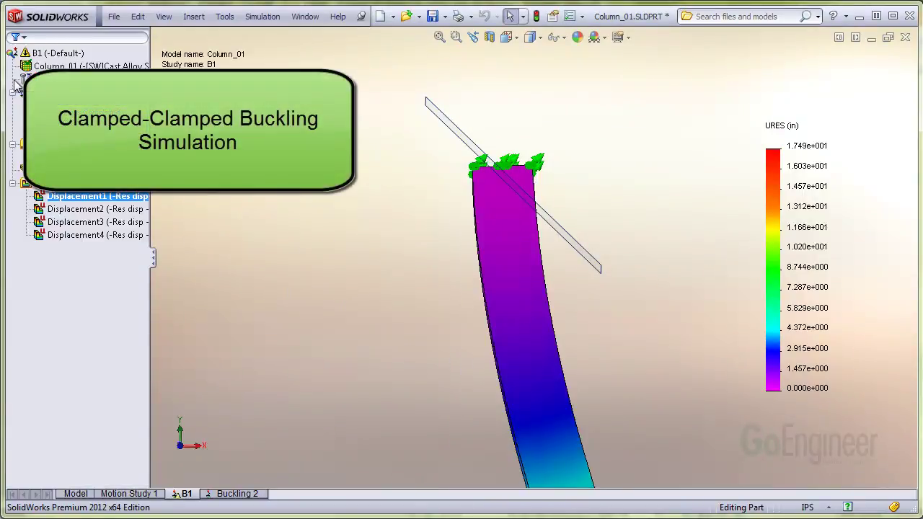